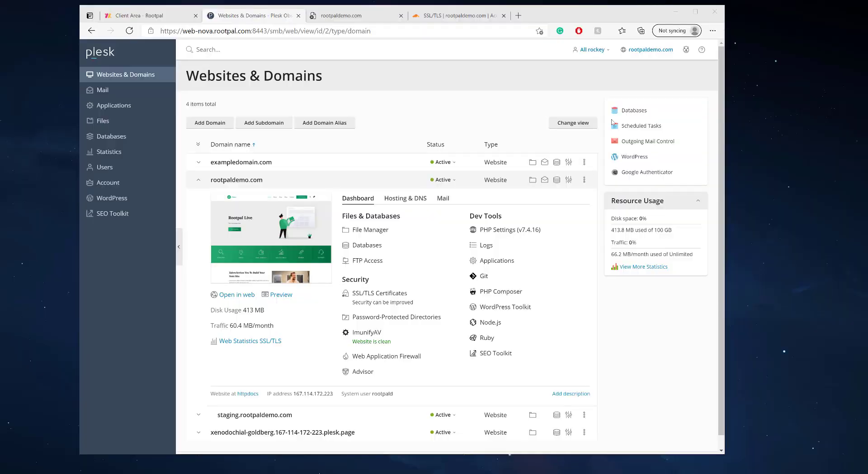
Reload the rootpaldemo.com tab and highlight its ERR_TOO_MANY_REDIRECTS error line.
{"action": "key", "text": "ctrl+Tab"}
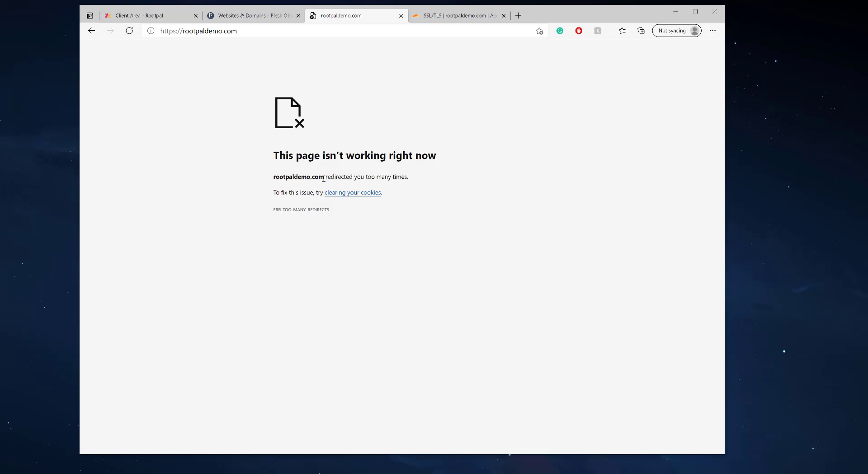
{"action": "key", "text": "F5"}
{"action": "key", "text": "F5"}
{"action": "left_click_drag", "start_coordinate": [264, 179], "coordinate": [410, 177]}
{"action": "left_click", "coordinate": [410, 177]}
Open rootpaldemo.com's Hosting Settings and check the permanent 301 HTTP-to-HTTPS redirect option.
{"action": "left_click", "coordinate": [261, 17]}
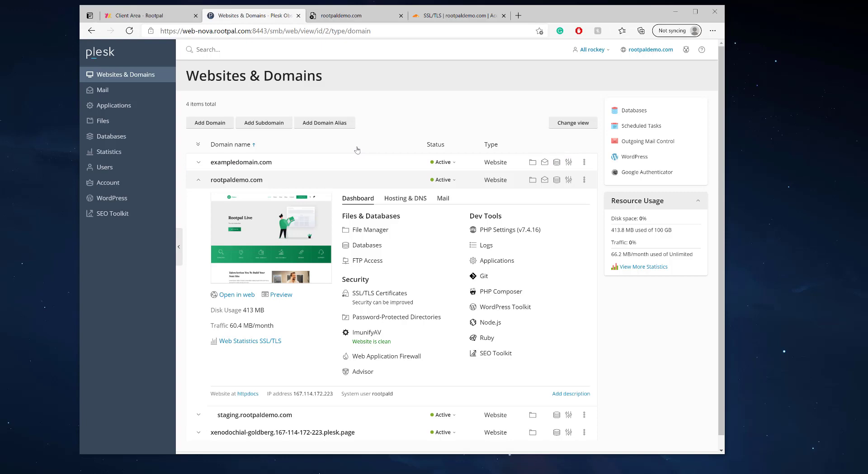
{"action": "left_click", "coordinate": [405, 198]}
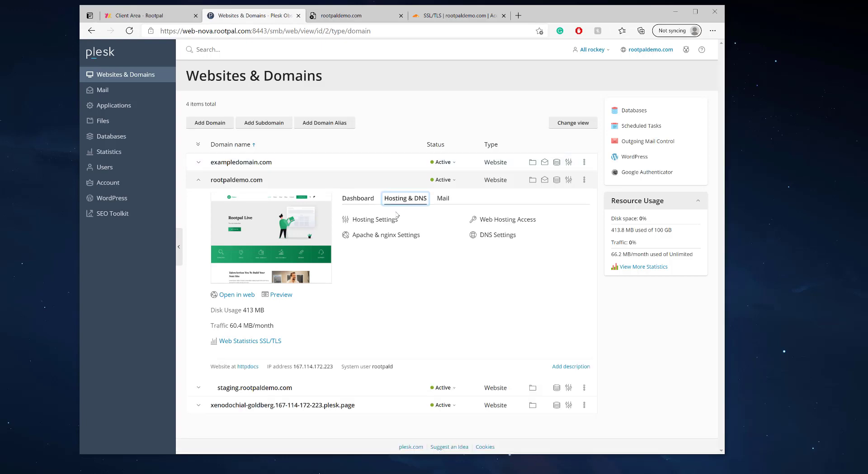
{"action": "left_click", "coordinate": [363, 221]}
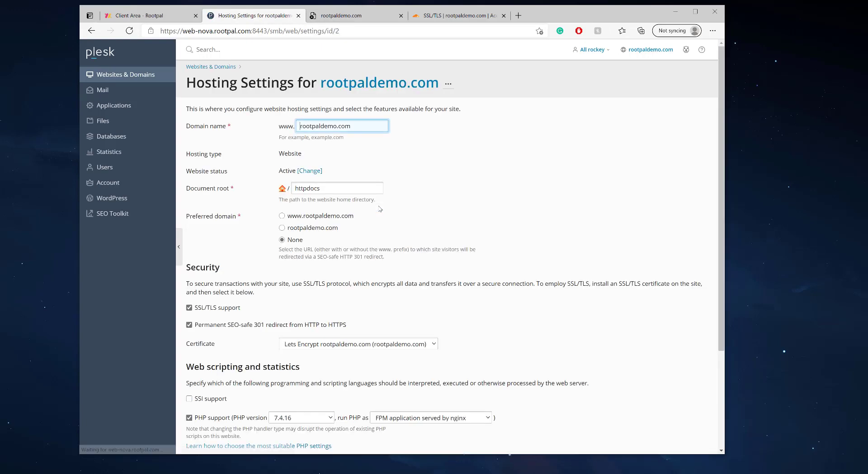
{"action": "scroll", "coordinate": [352, 244], "scroll_direction": "down", "scroll_amount": 3}
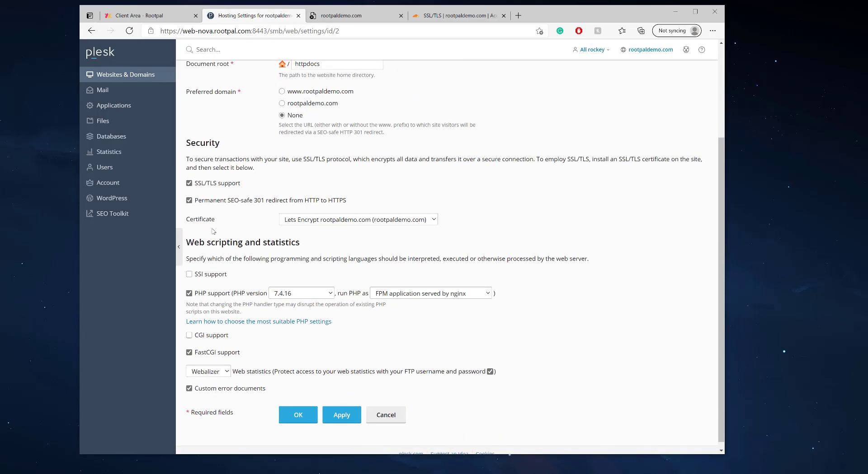
{"action": "left_click_drag", "start_coordinate": [196, 204], "coordinate": [352, 206]}
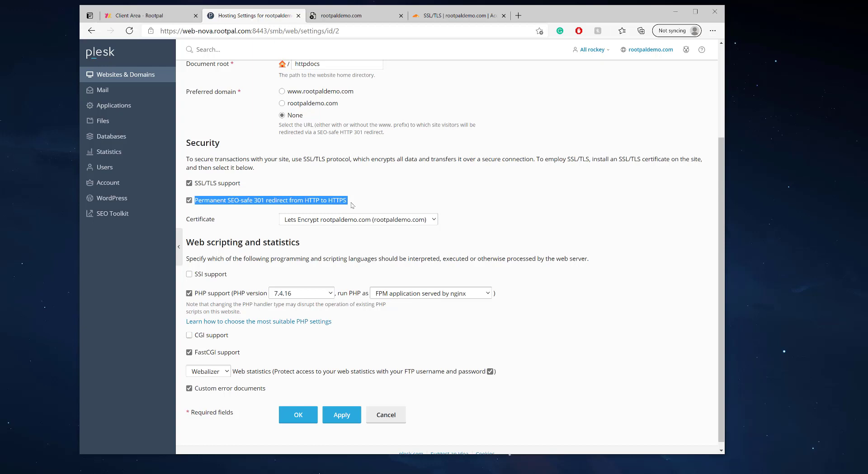
{"action": "left_click", "coordinate": [352, 206]}
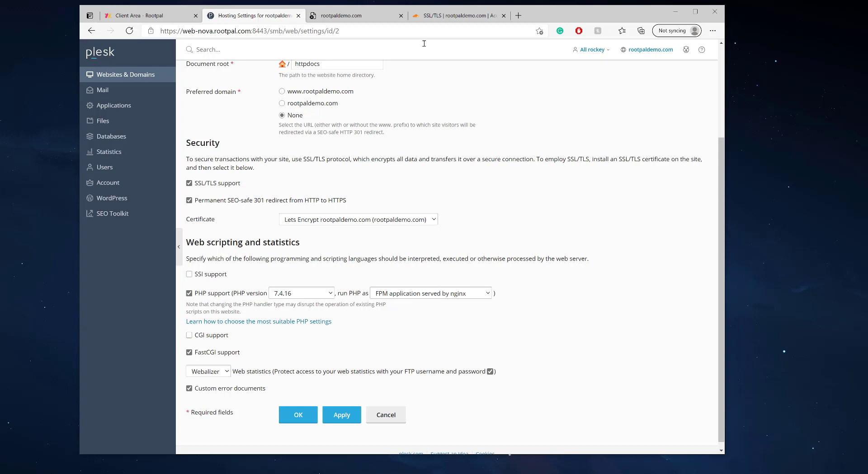
Return to the rootpaldemo.com tab and highlight the too-many-redirects message.
{"action": "left_click", "coordinate": [343, 17]}
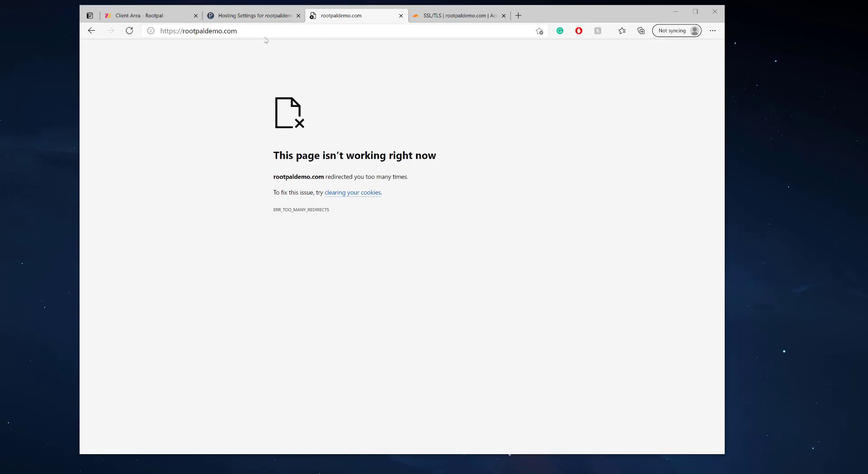
{"action": "left_click", "coordinate": [259, 17]}
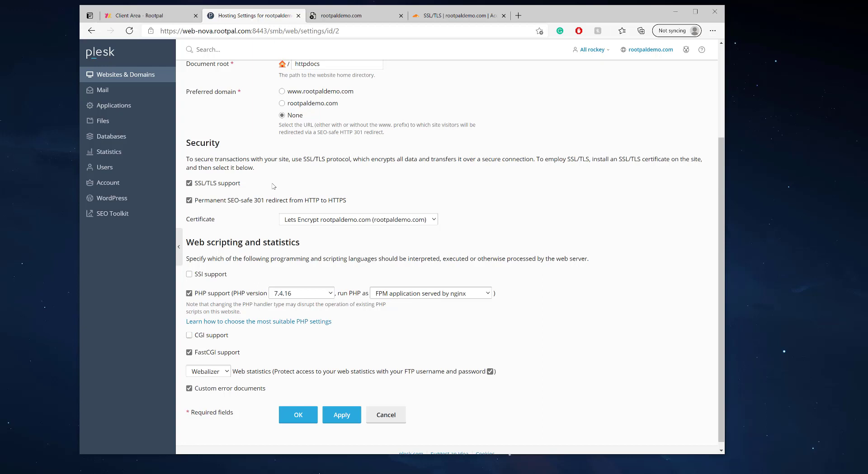
{"action": "left_click", "coordinate": [344, 15]}
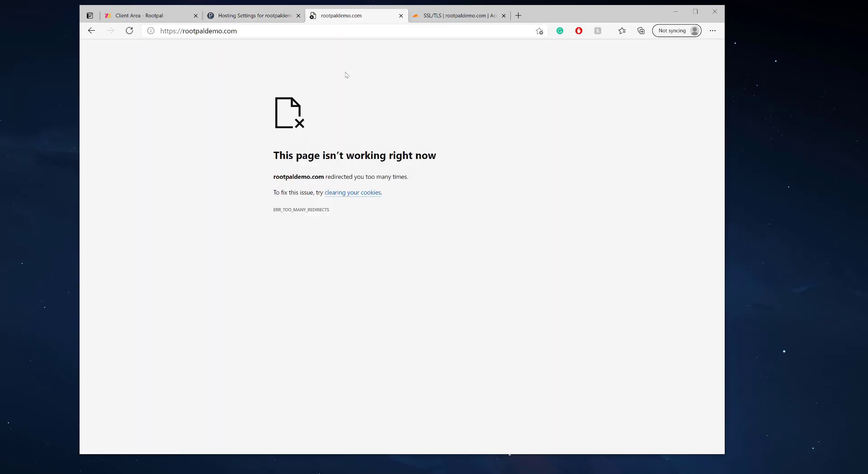
{"action": "left_click_drag", "start_coordinate": [431, 175], "coordinate": [260, 177]}
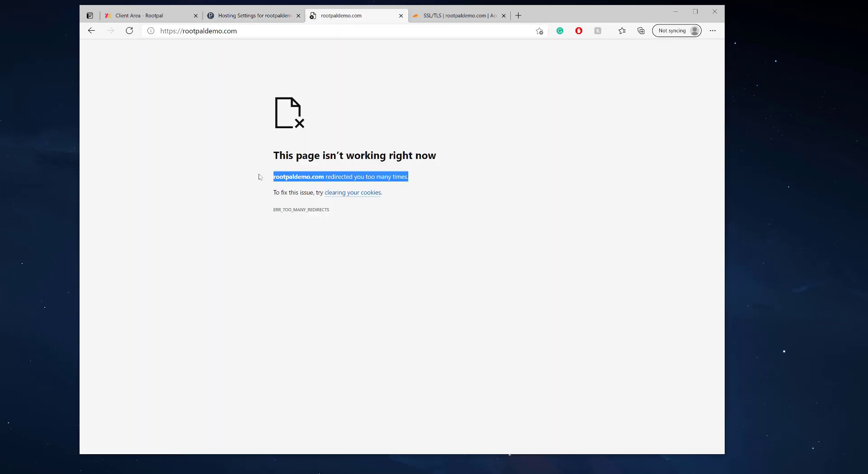
{"action": "left_click", "coordinate": [260, 176]}
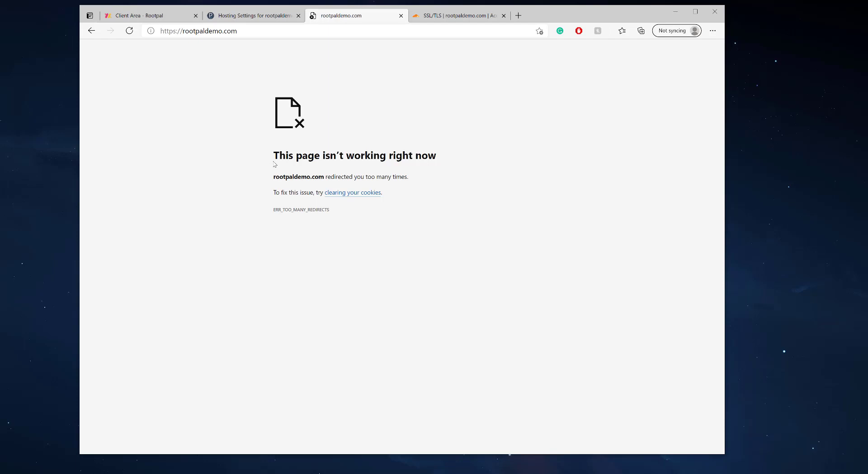
Open the File Manager for rootpaldemo.com and show the actions for .htaccess.
{"action": "left_click", "coordinate": [251, 18]}
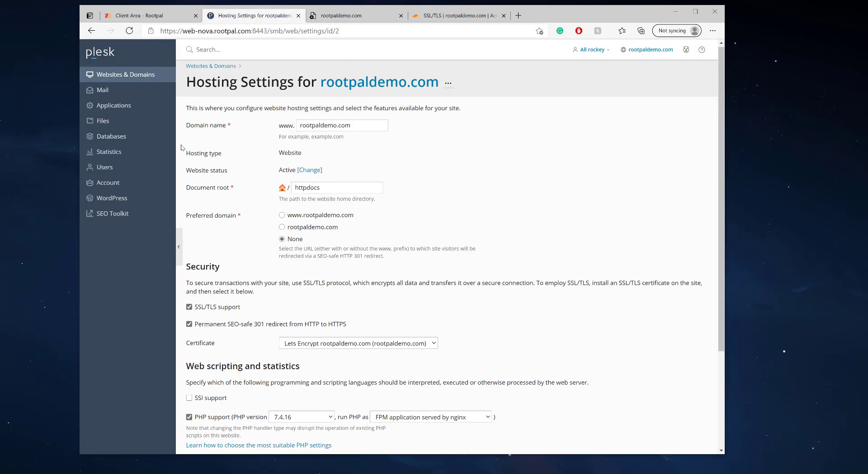
{"action": "left_click", "coordinate": [135, 74]}
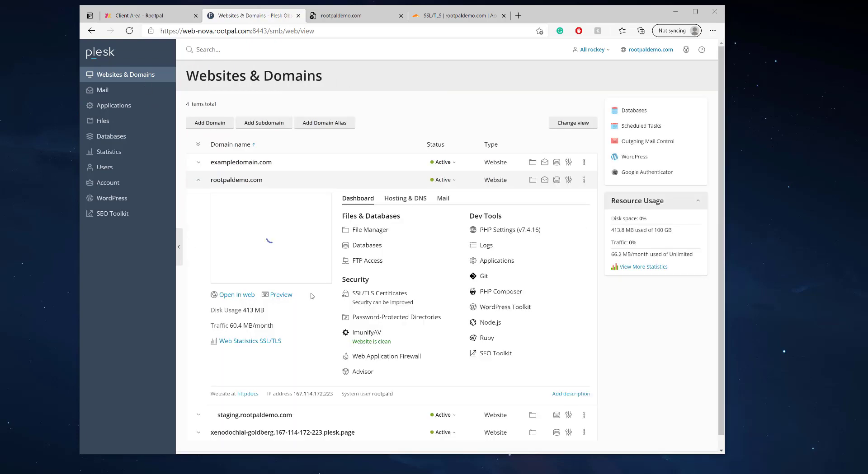
{"action": "left_click", "coordinate": [371, 232]}
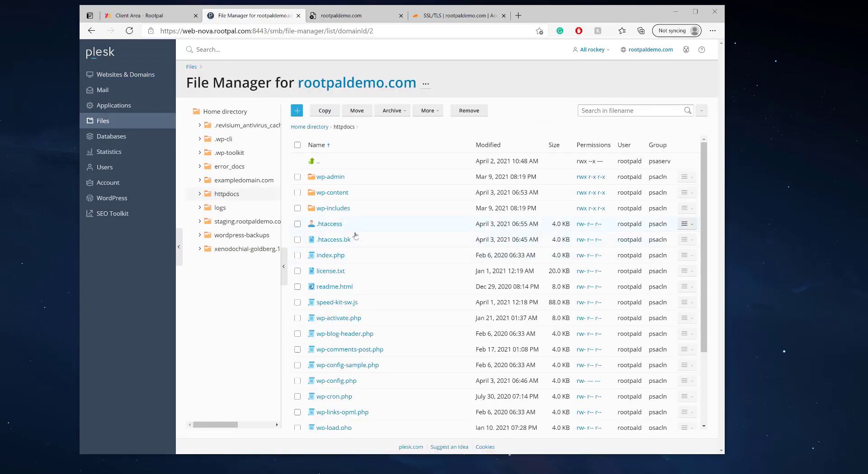
{"action": "left_click", "coordinate": [685, 224]}
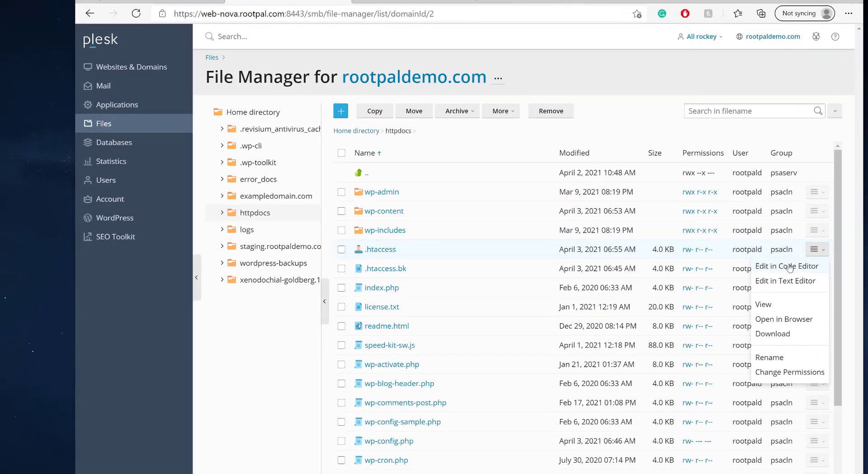
Open .htaccess in Code Editor, trial-delete the Really Simple SSL block, then undo it.
{"action": "left_click", "coordinate": [786, 267]}
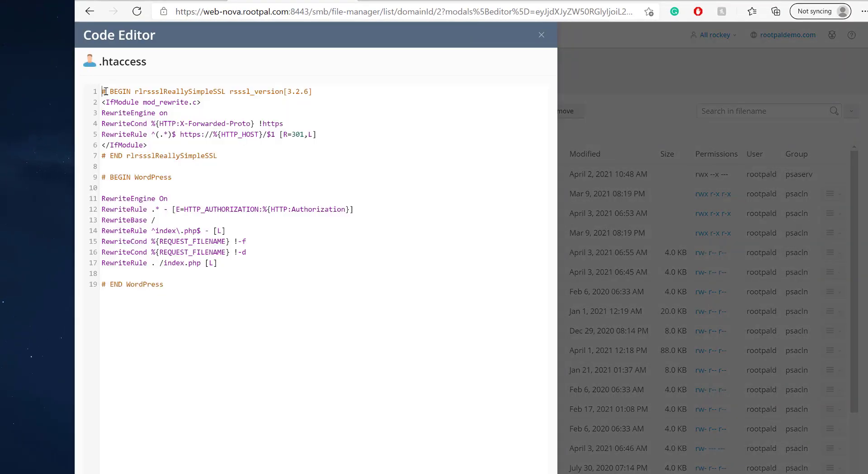
{"action": "left_click_drag", "start_coordinate": [103, 91], "coordinate": [326, 96]}
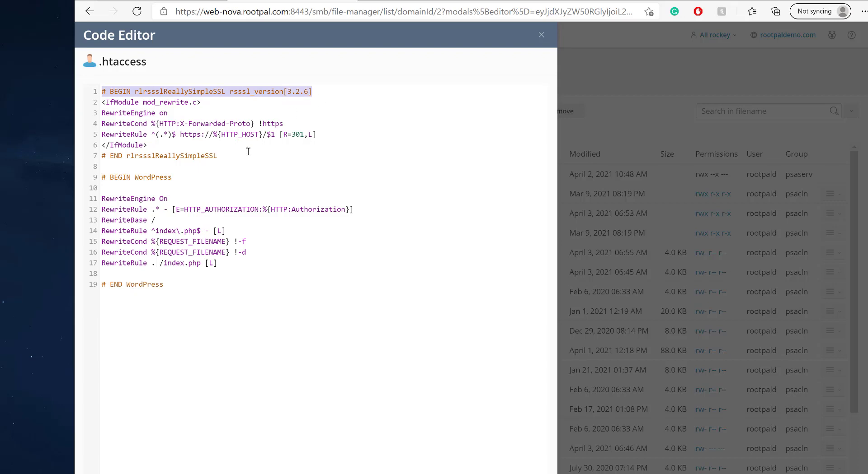
{"action": "left_click_drag", "start_coordinate": [263, 159], "coordinate": [98, 84]}
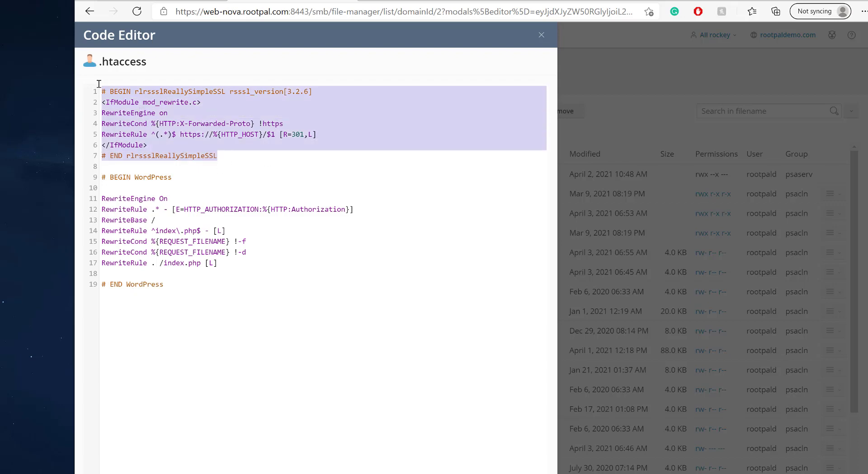
{"action": "left_click", "coordinate": [214, 167]}
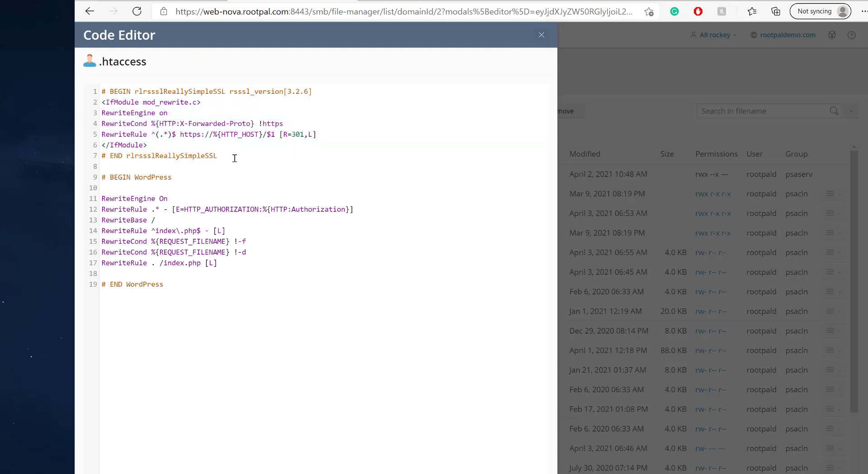
{"action": "left_click_drag", "start_coordinate": [232, 160], "coordinate": [99, 71]}
{"action": "key", "text": "BackSpace"}
{"action": "key", "text": "Down"}
{"action": "key", "text": "Down"}
{"action": "key", "text": "BackSpace"}
{"action": "key", "text": "ctrl+a"}
{"action": "key", "text": "ctrl+z"}
{"action": "key", "text": "ctrl+z"}
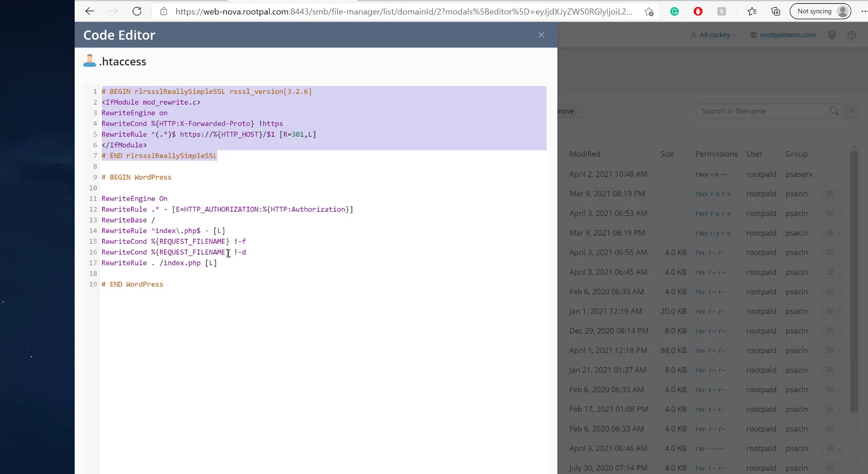
{"action": "left_click", "coordinate": [200, 185]}
Delete lines 1–7 (the Really Simple SSL block), save .htaccess, and reload rootpaldemo.com.
{"action": "left_click_drag", "start_coordinate": [220, 163], "coordinate": [40, 66]}
{"action": "left_click", "coordinate": [198, 282]}
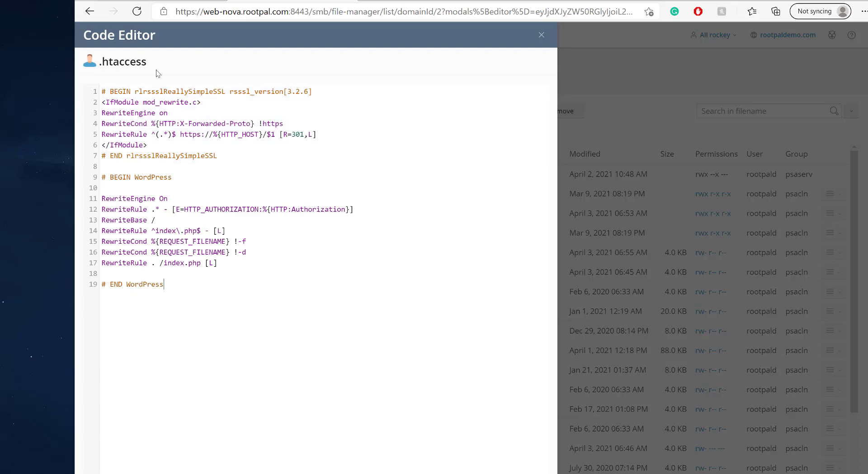
{"action": "triple_click", "coordinate": [94, 62]}
{"action": "left_click", "coordinate": [254, 301]}
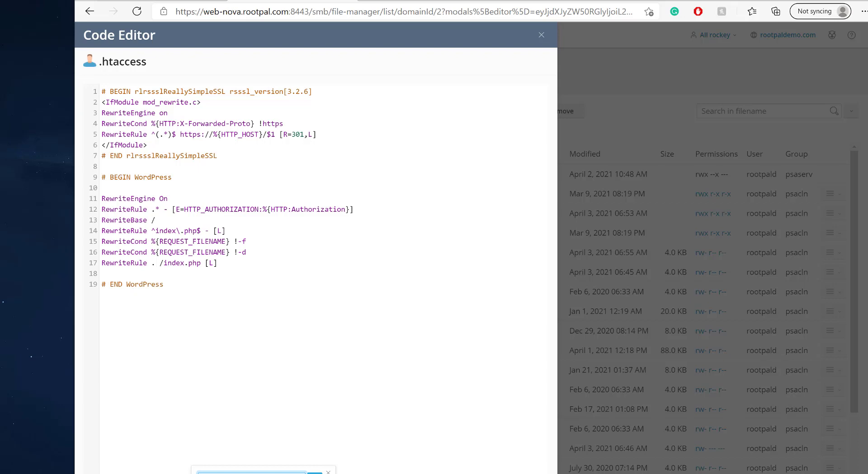
{"action": "left_click", "coordinate": [373, 370]}
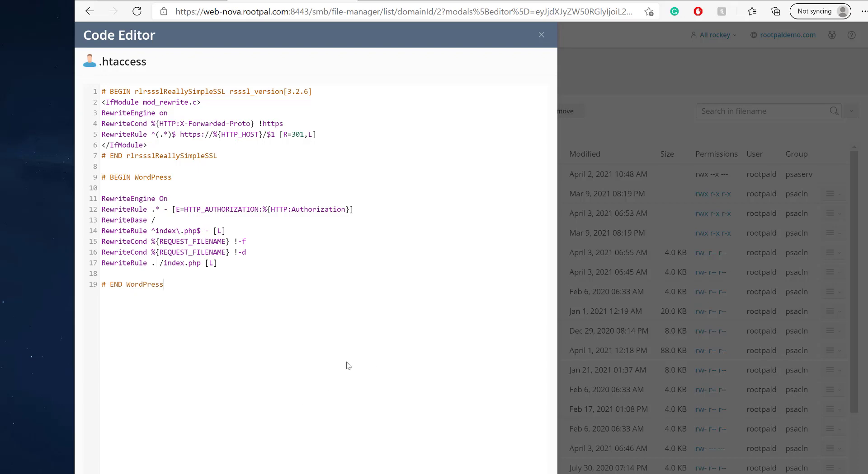
{"action": "left_click_drag", "start_coordinate": [236, 155], "coordinate": [102, 91]}
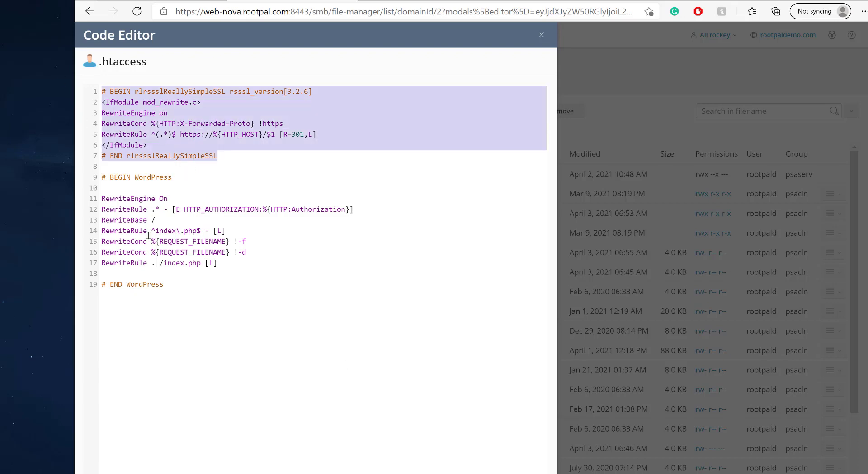
{"action": "key", "text": "Delete"}
{"action": "left_click", "coordinate": [105, 437]}
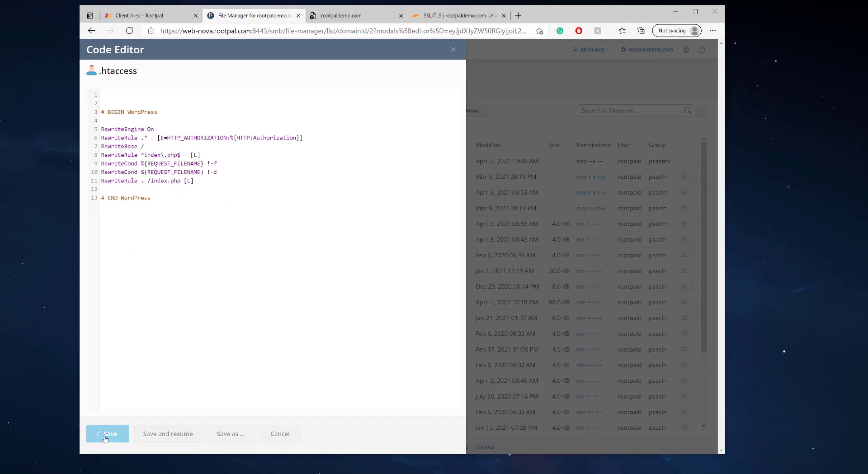
{"action": "left_click", "coordinate": [335, 15]}
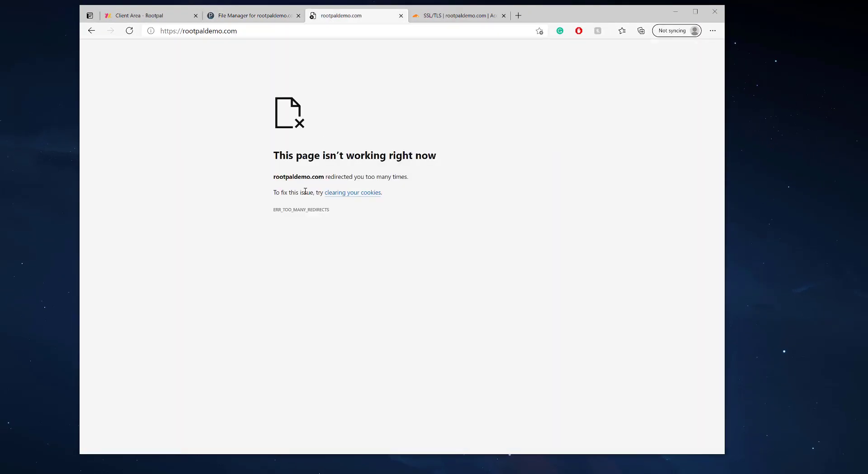
{"action": "key", "text": "F5"}
Rename wp-content/plugins/really-simple-ssl to really-simple-ssl_disabled.
{"action": "left_click", "coordinate": [253, 15]}
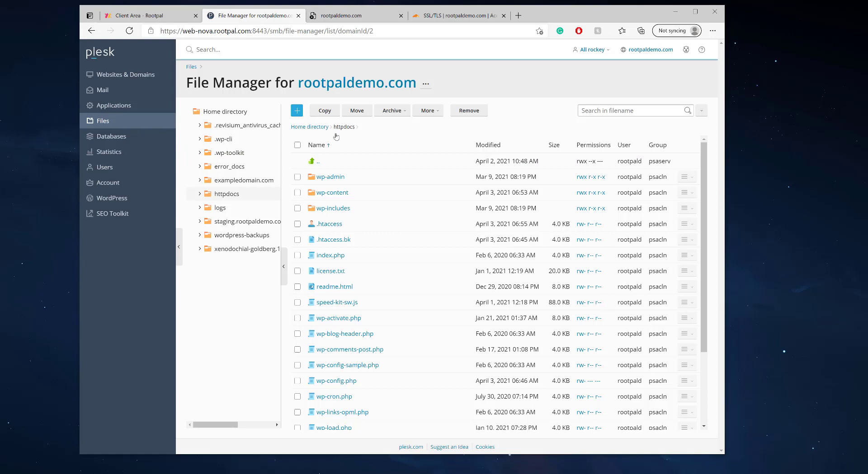
{"action": "left_click", "coordinate": [343, 15]}
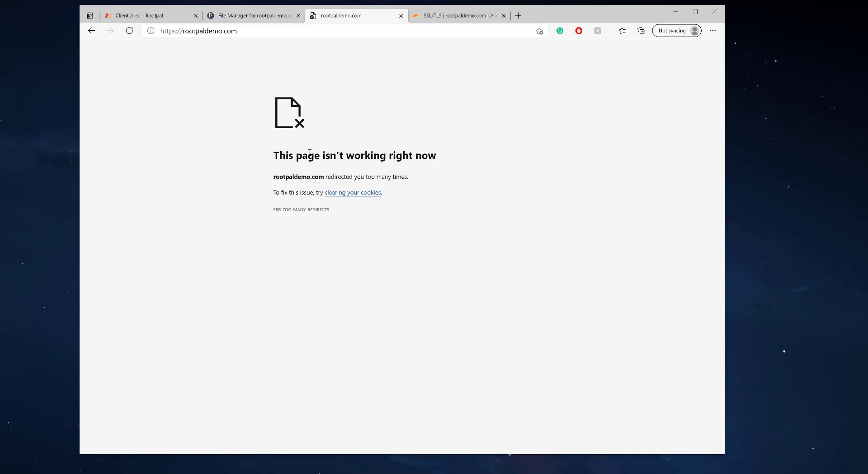
{"action": "left_click", "coordinate": [254, 15]}
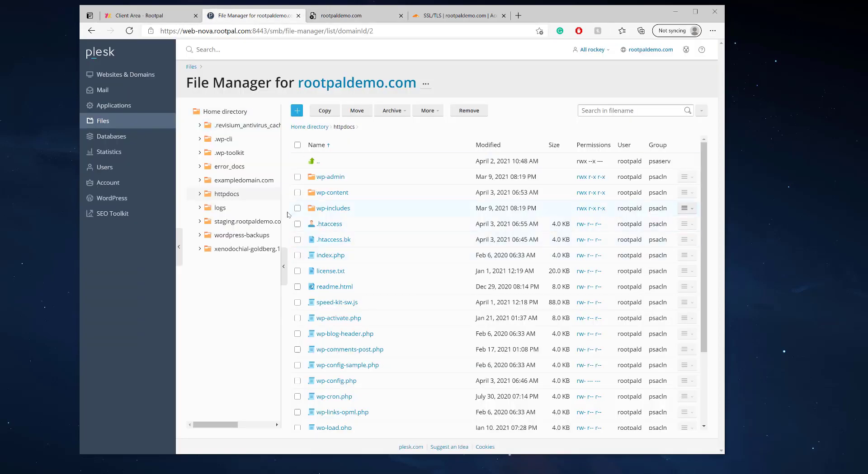
{"action": "left_click", "coordinate": [334, 194]}
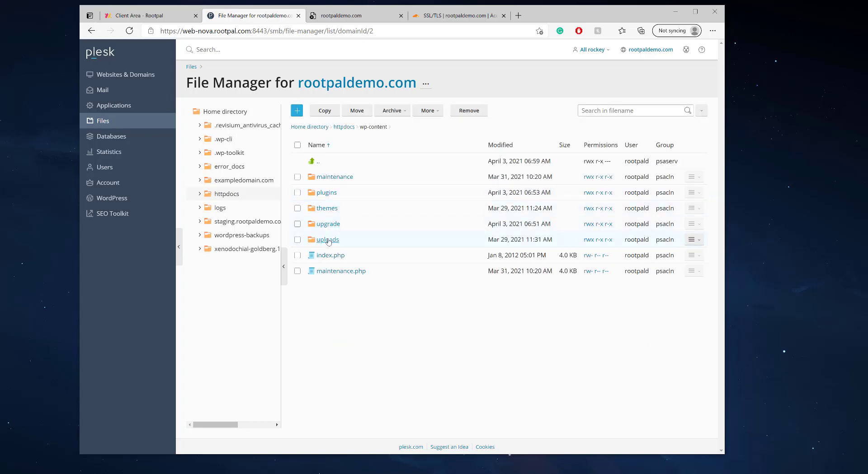
{"action": "left_click", "coordinate": [331, 193]}
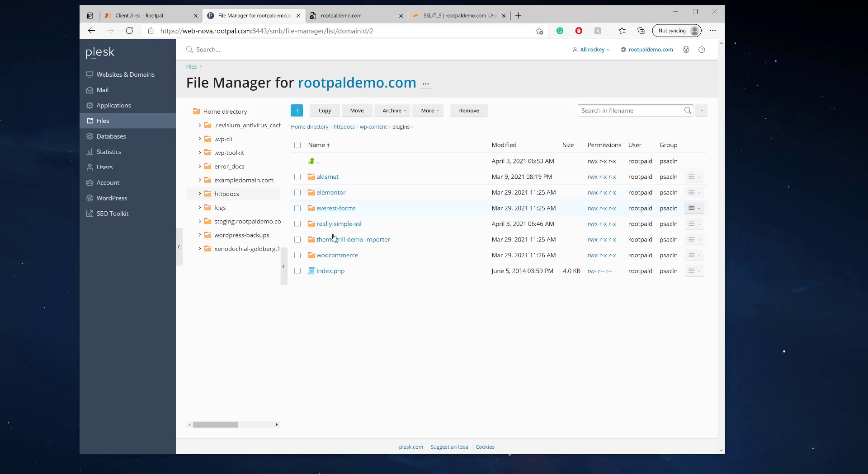
{"action": "left_click", "coordinate": [692, 224]}
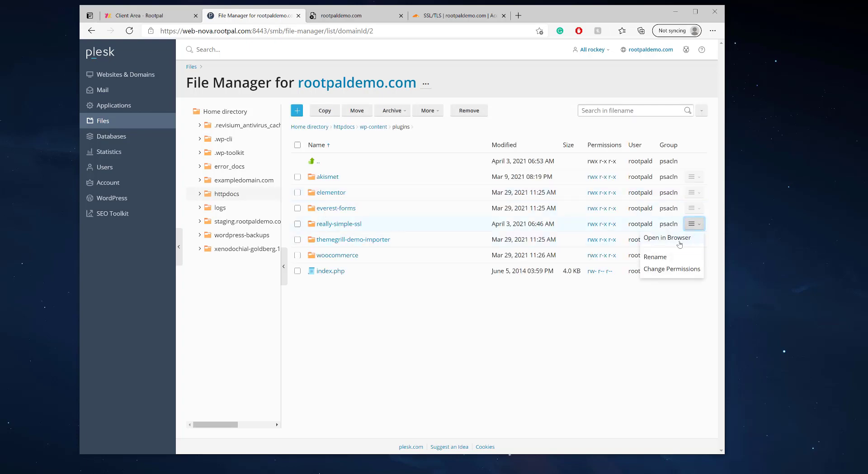
{"action": "left_click", "coordinate": [662, 259]}
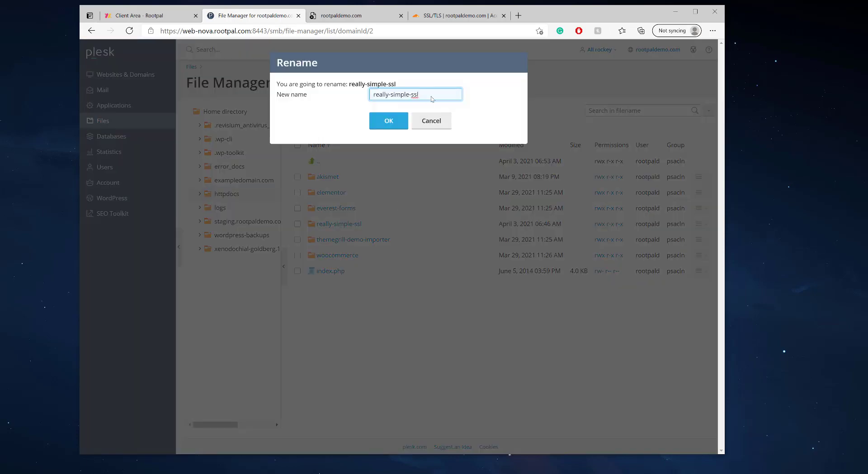
{"action": "type", "text": "_disabled"}
{"action": "left_click", "coordinate": [385, 121]}
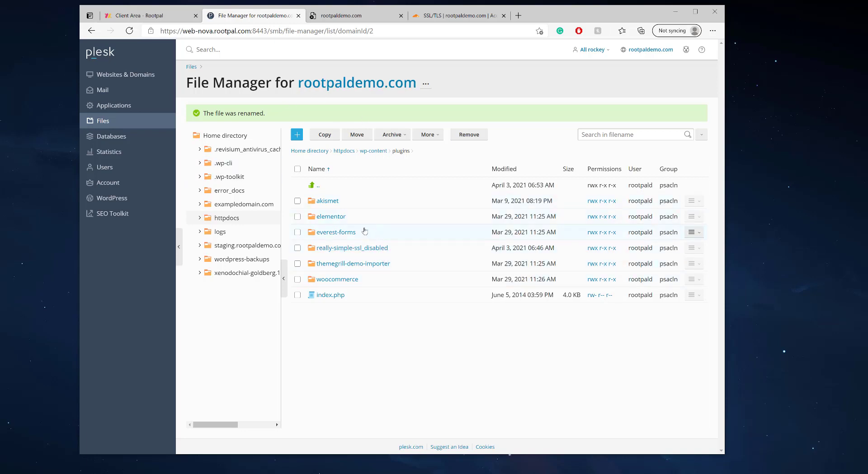
Reload rootpaldemo.com, then open Cloudflare's SSL/TLS Overview showing the Flexible mode.
{"action": "key", "text": "ctrl+Tab"}
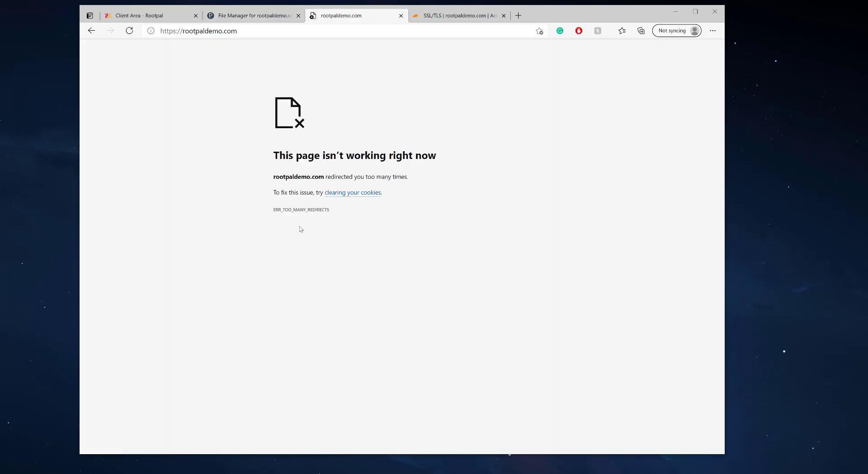
{"action": "key", "text": "F5"}
{"action": "left_click", "coordinate": [442, 20]}
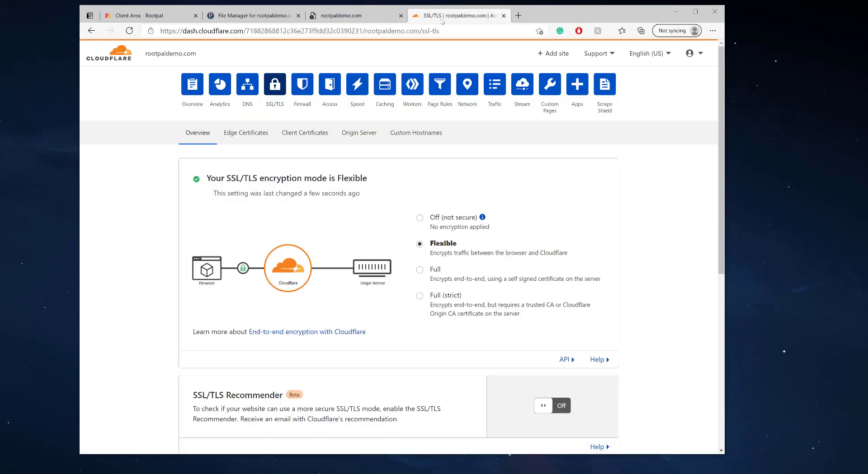
{"action": "left_click", "coordinate": [187, 79]}
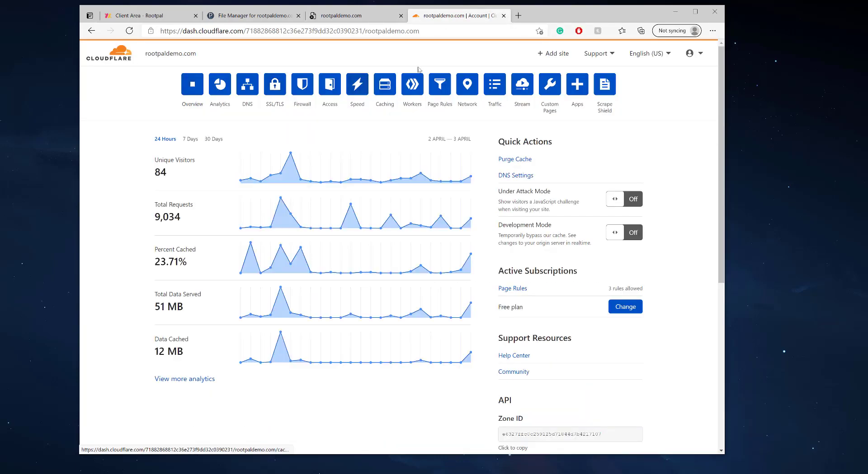
{"action": "left_click", "coordinate": [279, 88]}
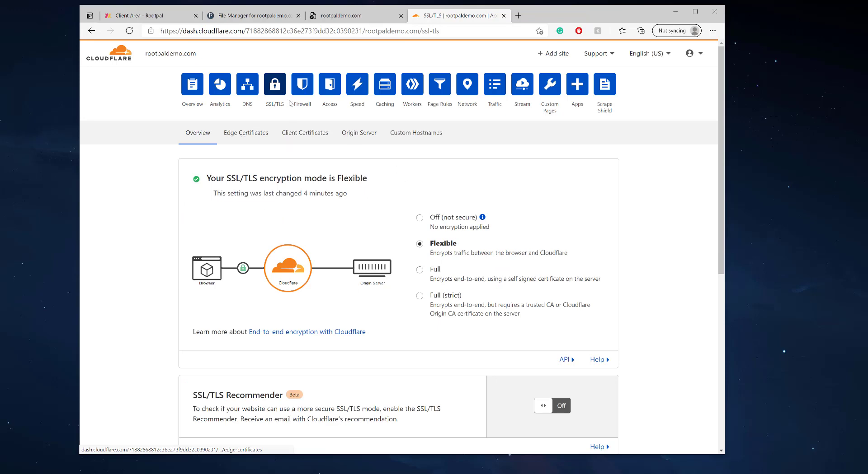
{"action": "left_click", "coordinate": [188, 138]}
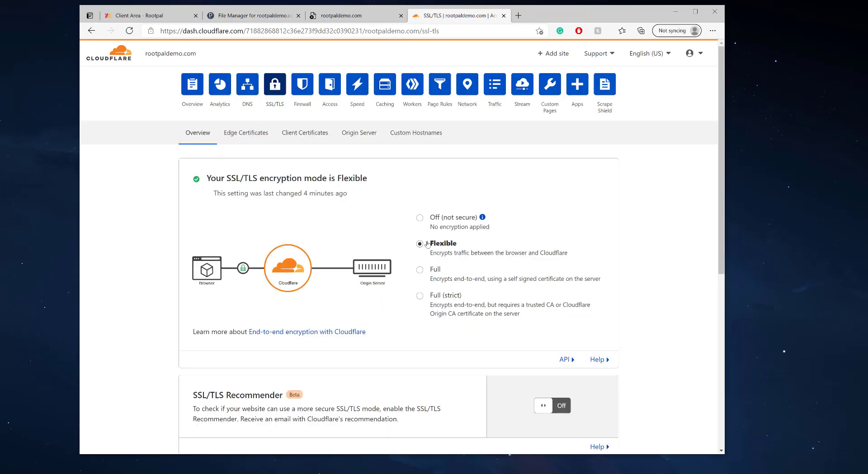
Select the Full encryption mode in place of Flexible.
{"action": "left_click", "coordinate": [419, 271]}
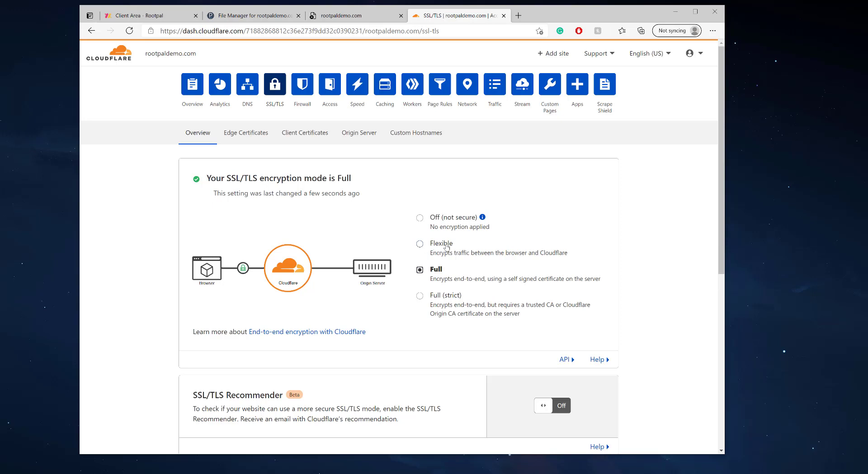
{"action": "left_click_drag", "start_coordinate": [455, 244], "coordinate": [432, 245]}
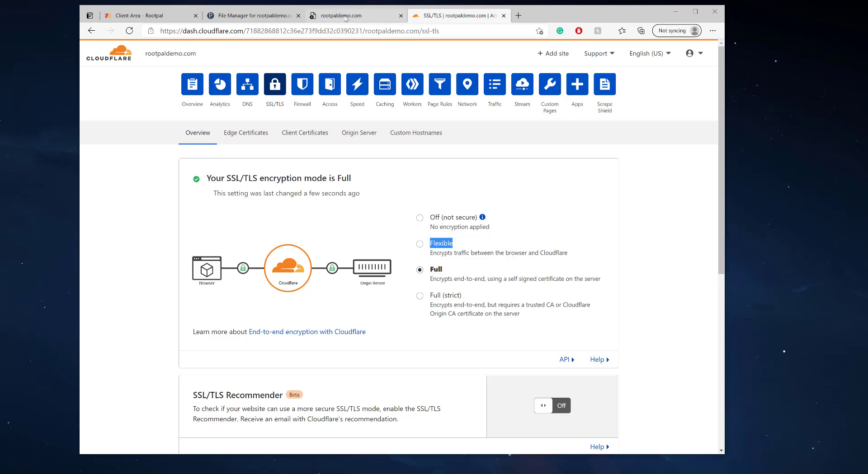
Reload rootpaldemo.com until it shows the Rootpal Live home page.
{"action": "left_click", "coordinate": [346, 17]}
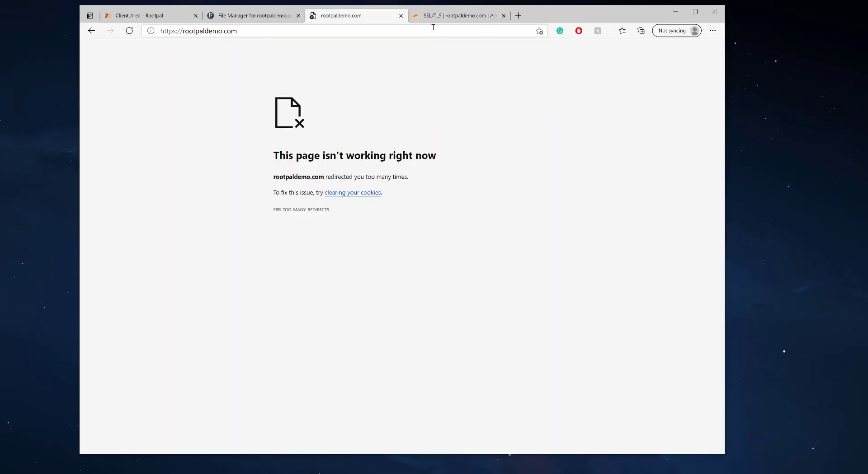
{"action": "left_click", "coordinate": [439, 17]}
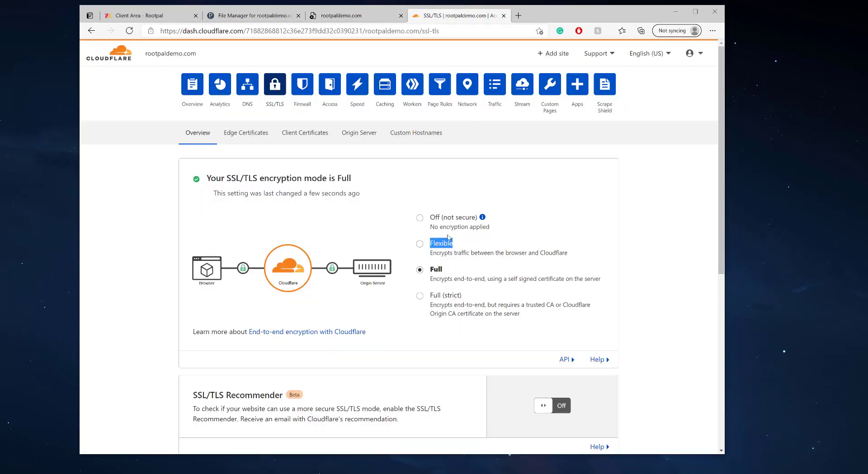
{"action": "left_click", "coordinate": [346, 19]}
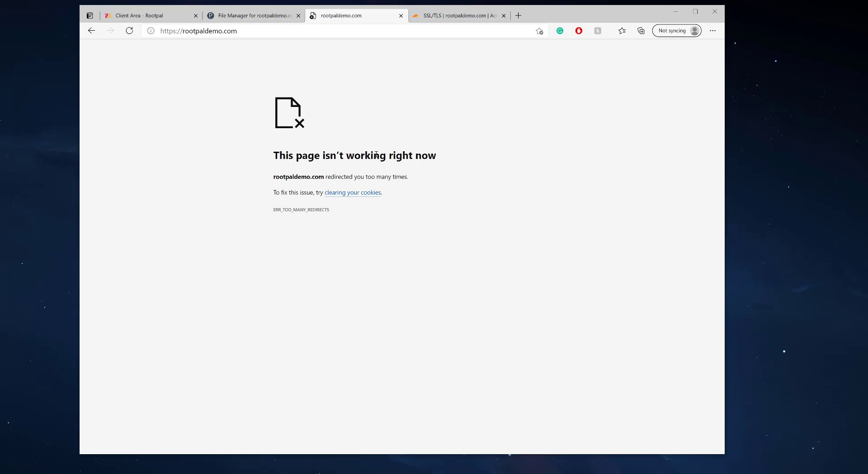
{"action": "key", "text": "ctrl+Tab"}
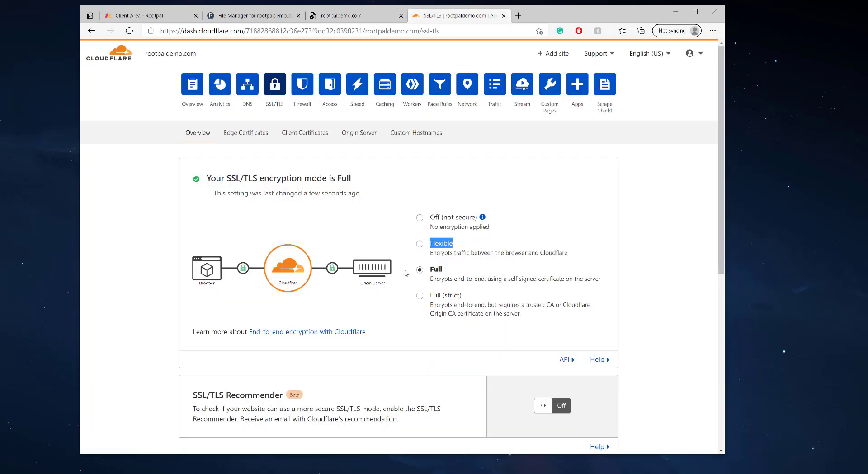
{"action": "key", "text": "ctrl+shift+Tab"}
{"action": "key", "text": "F5"}
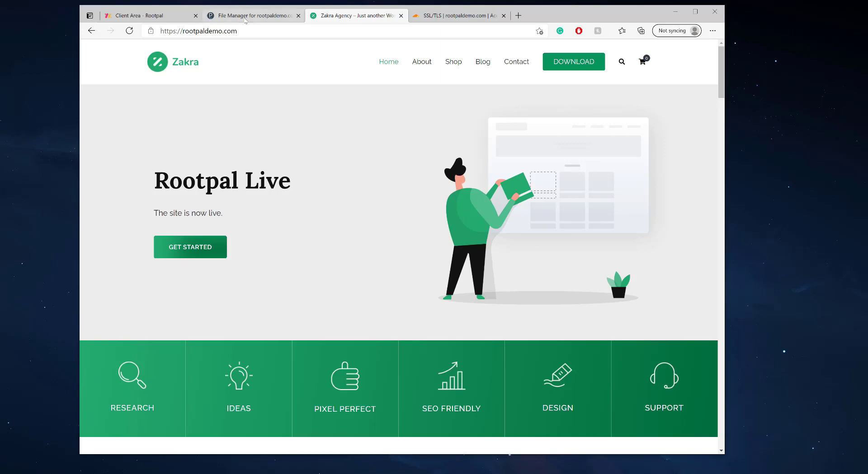
{"action": "key", "text": "ctrl+shift+Tab"}
{"action": "key", "text": "ctrl+Tab"}
{"action": "key", "text": "ctrl+Tab"}
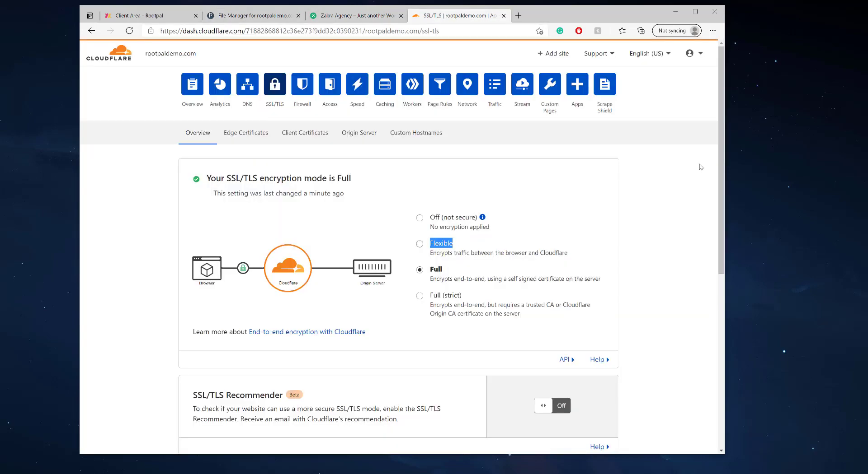
{"action": "left_click", "coordinate": [439, 248]}
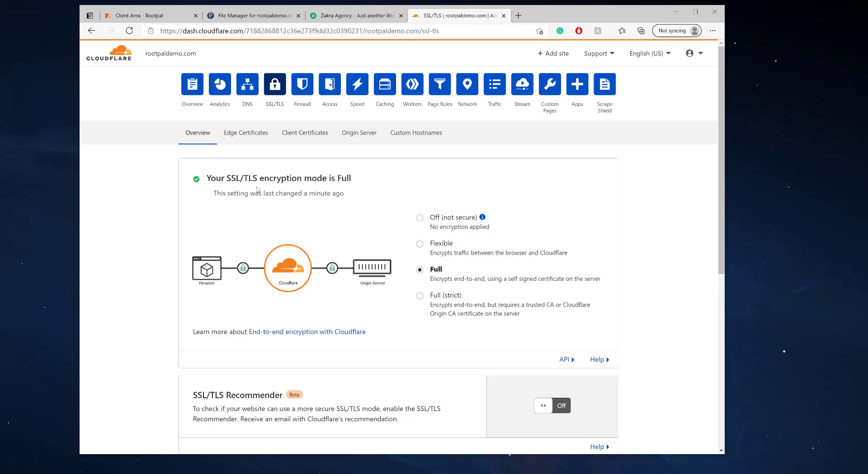
{"action": "left_click", "coordinate": [357, 15]}
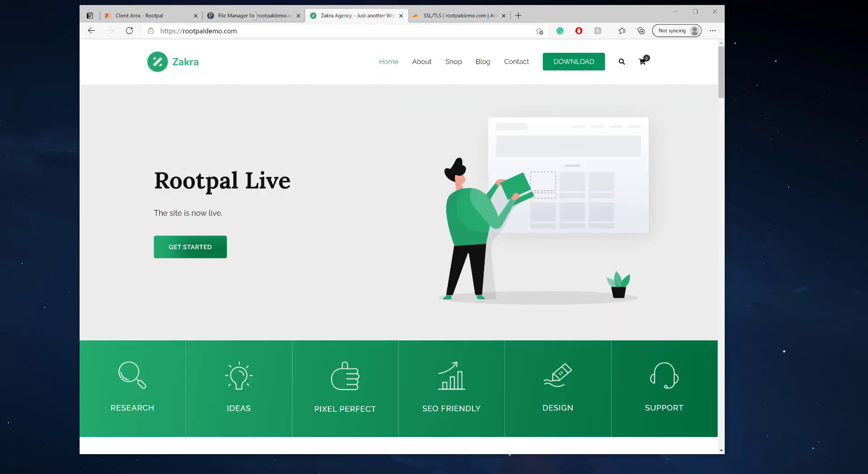
Open httpdocs/.htaccess in Code Editor to review it, then close it without saving.
{"action": "left_click", "coordinate": [244, 19]}
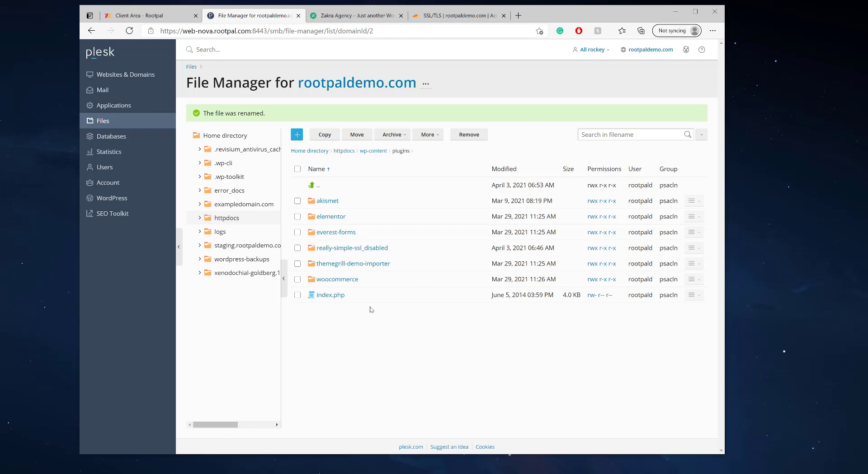
{"action": "left_click", "coordinate": [230, 221]}
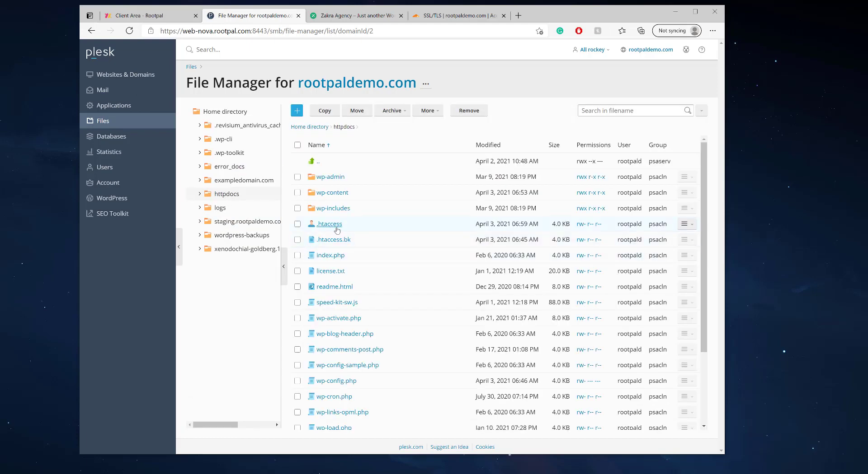
{"action": "left_click", "coordinate": [684, 224]}
{"action": "left_click", "coordinate": [656, 243]}
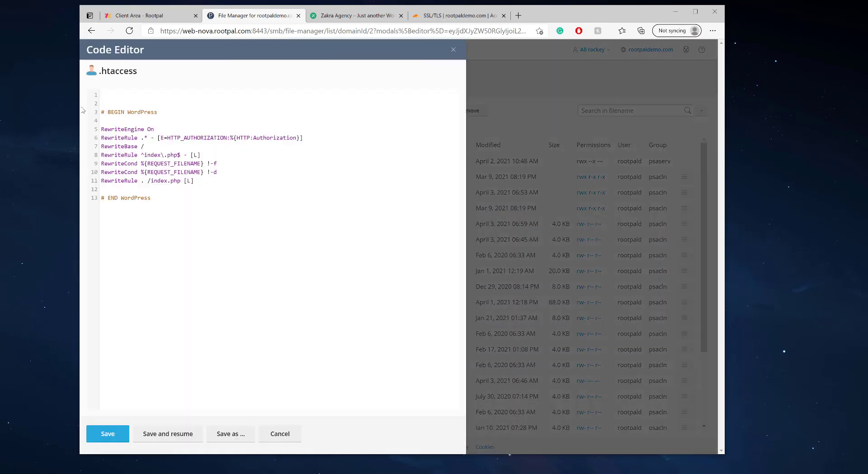
{"action": "left_click", "coordinate": [103, 93]}
{"action": "left_click", "coordinate": [453, 49]}
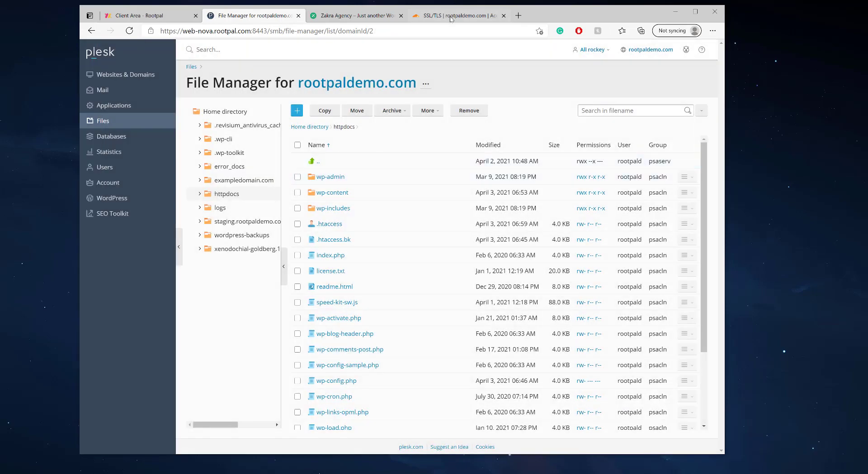
Leave the Cloudflare settings and open rootpaldemo.com's domain dashboard in Plesk's Websites & Domains.
{"action": "left_click", "coordinate": [450, 19]}
{"action": "left_click", "coordinate": [253, 15]}
{"action": "left_click", "coordinate": [322, 92]}
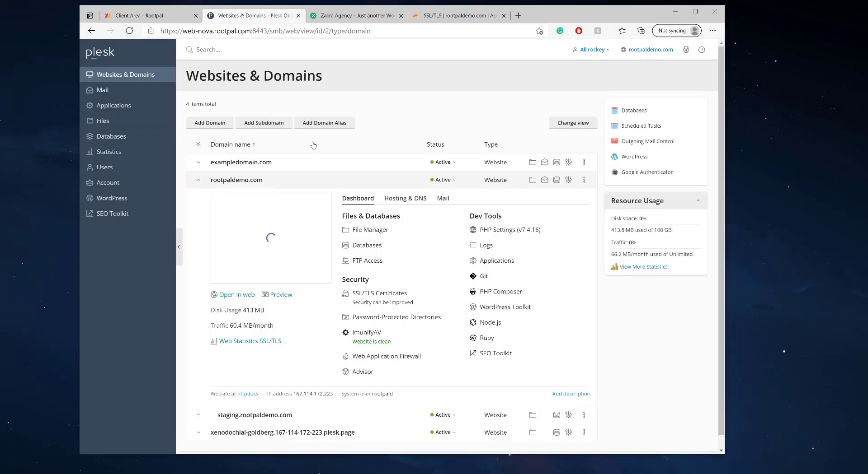